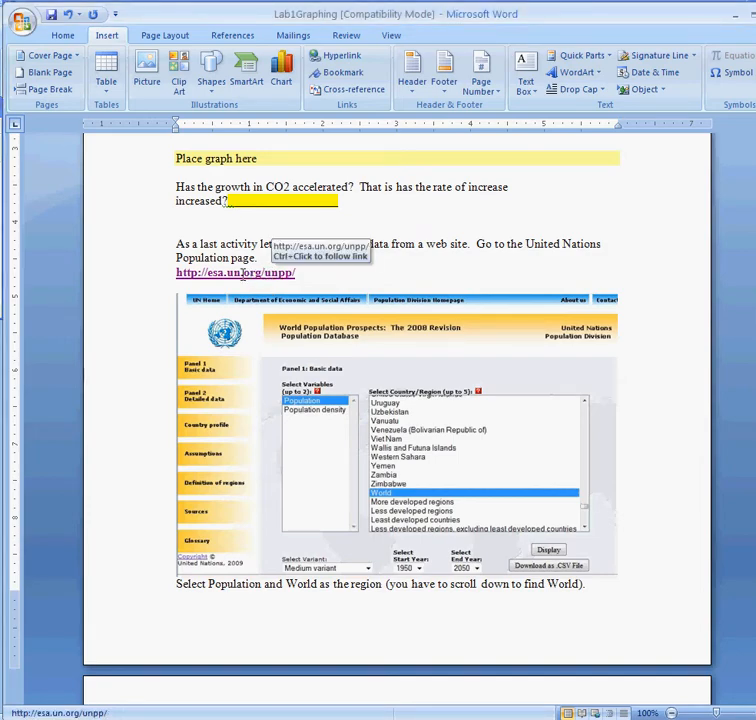
{"action": "left_click", "coordinate": [242, 280], "text": "ctrl"}
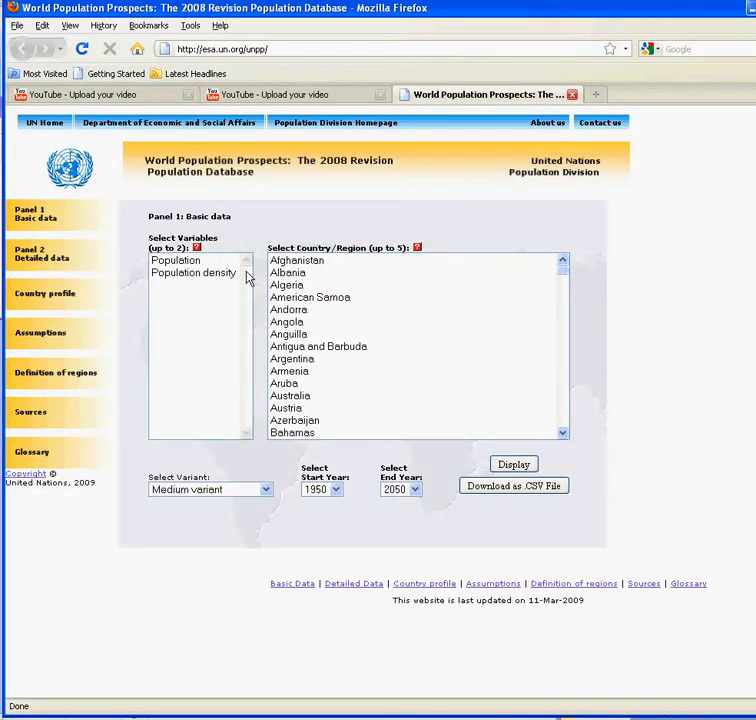
{"action": "left_click", "coordinate": [196, 262]}
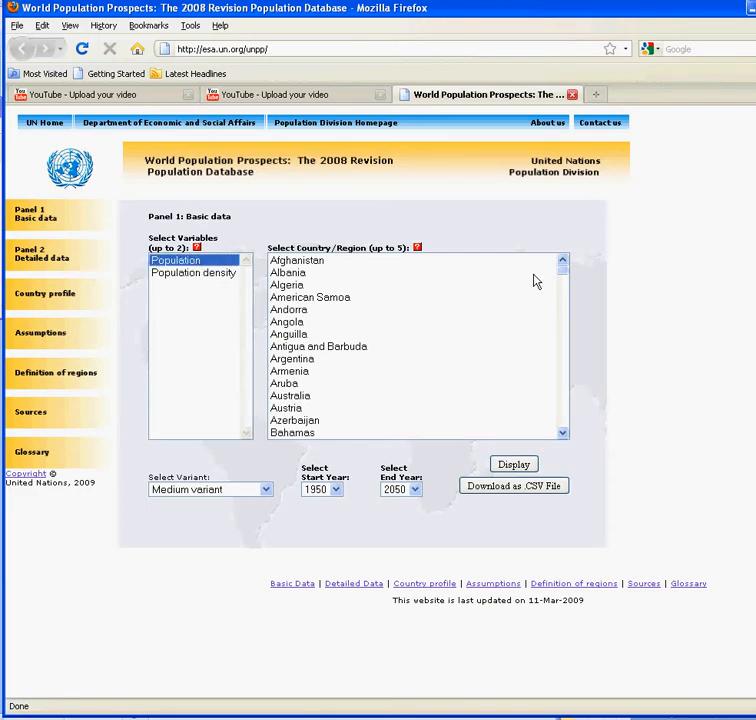
{"action": "left_click_drag", "start_coordinate": [562, 278], "coordinate": [560, 404]}
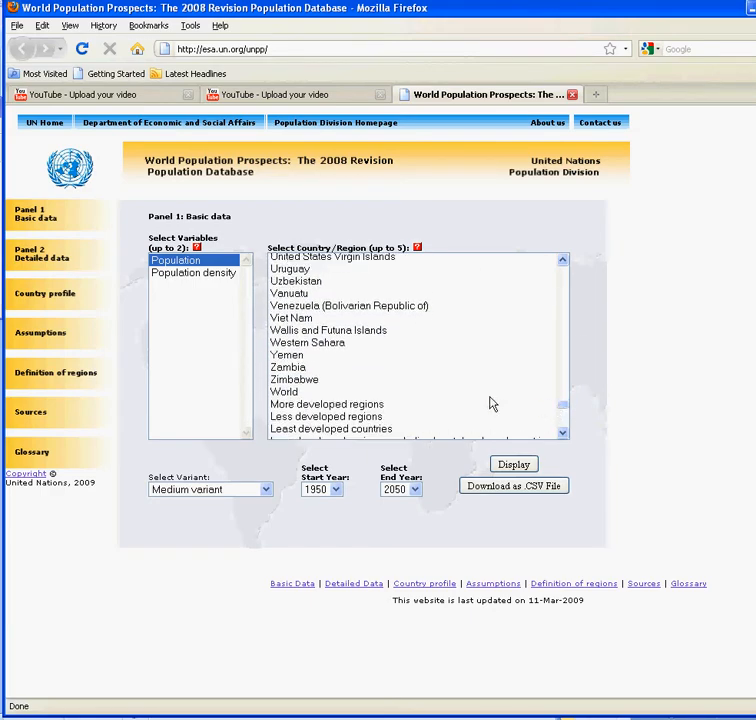
{"action": "left_click", "coordinate": [289, 392]}
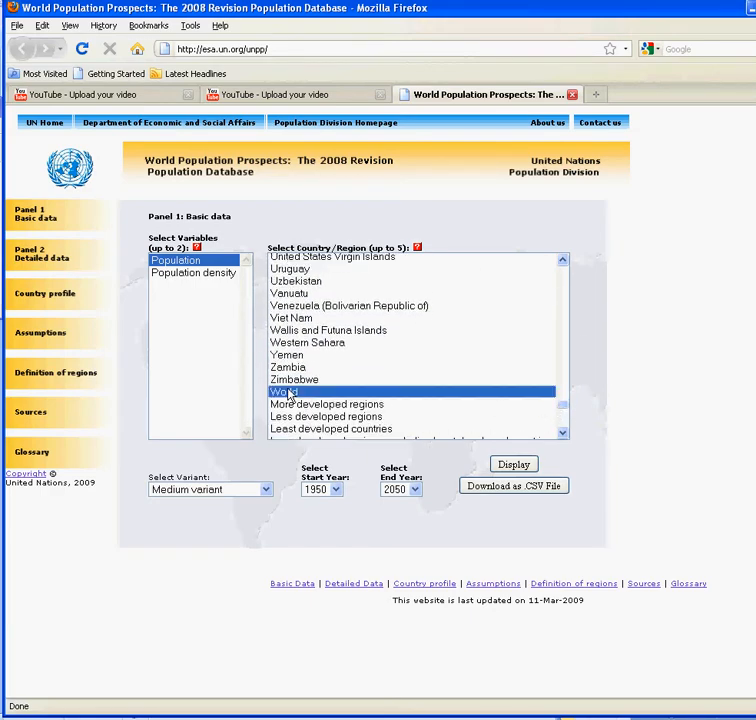
{"action": "left_click", "coordinate": [499, 467]}
{"action": "left_click", "coordinate": [495, 467]}
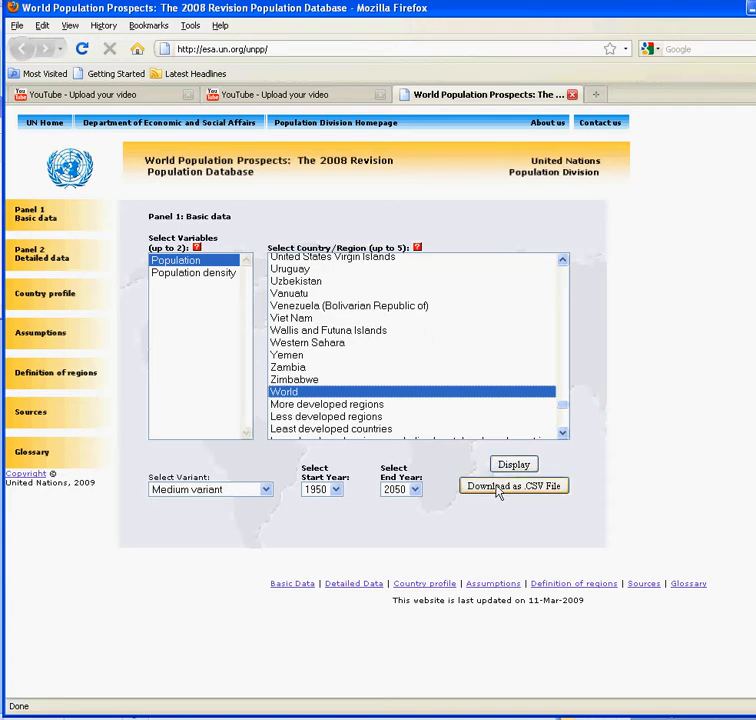
{"action": "left_click", "coordinate": [514, 468]}
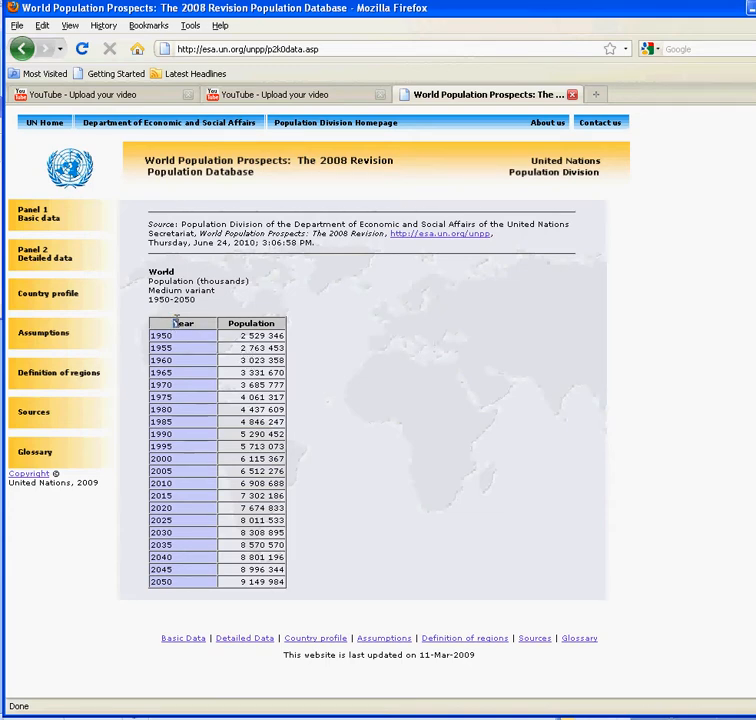
Step: Copy the whole Year and Population table, headers included, and switch to the blank Excel workbook
{"action": "left_click_drag", "start_coordinate": [175, 321], "coordinate": [287, 597]}
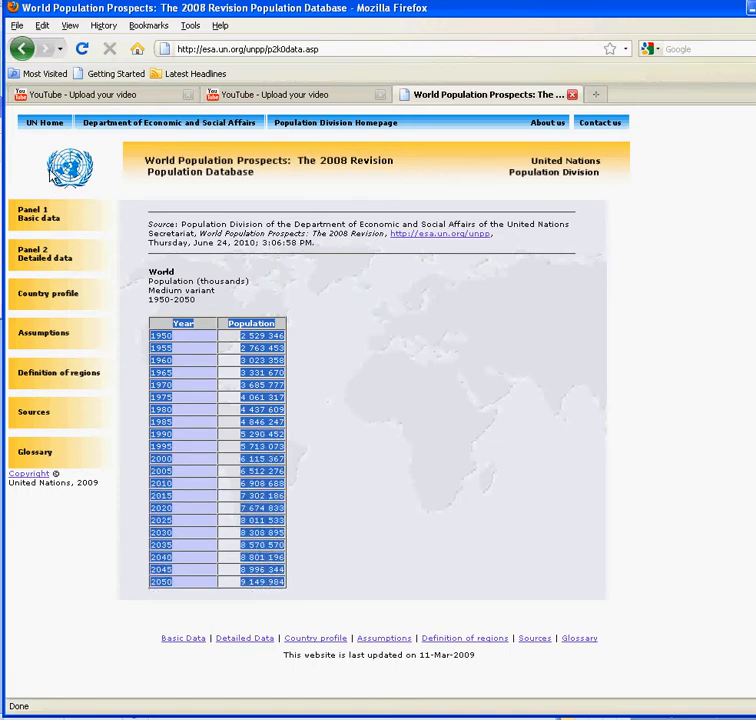
{"action": "left_click", "coordinate": [44, 26]}
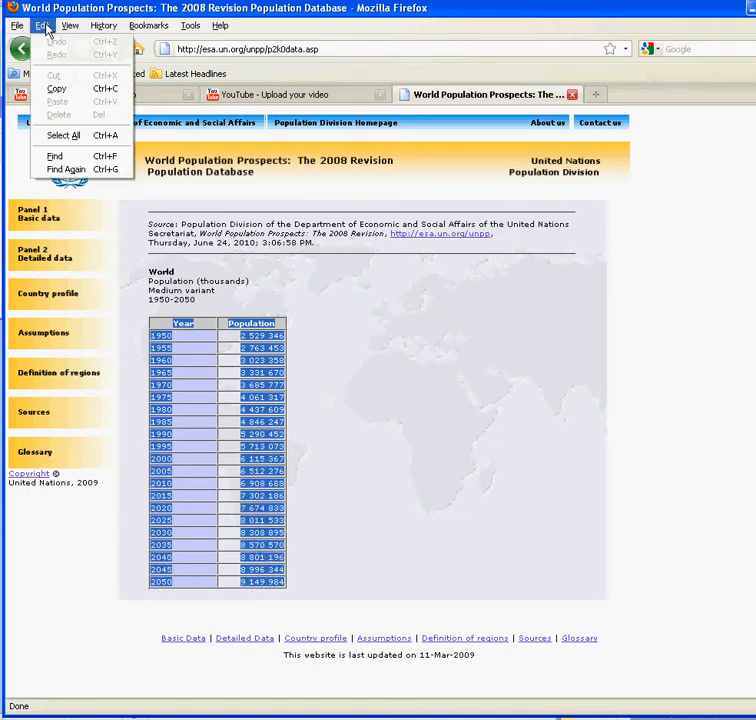
{"action": "left_click", "coordinate": [98, 93]}
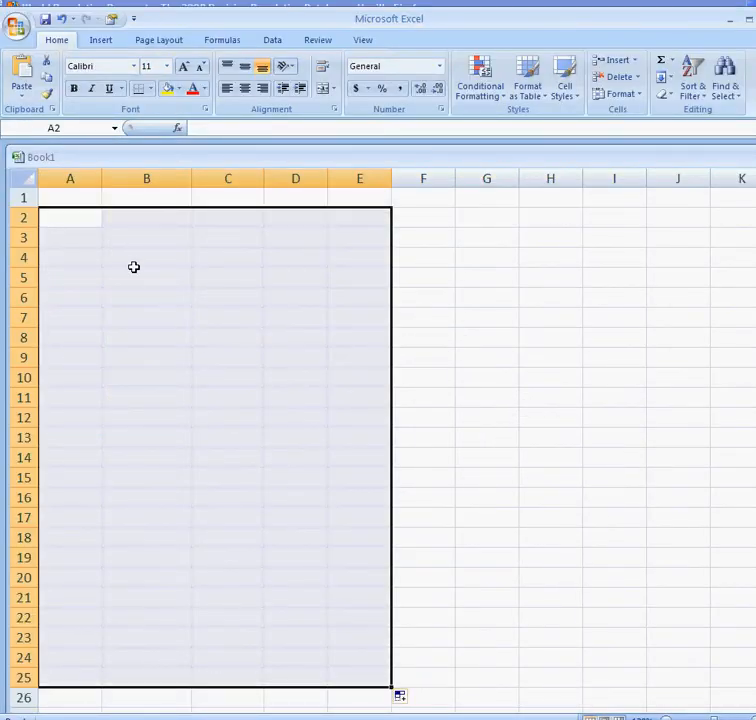
Step: Paste the copied table into the worksheet starting at A2 as Unicode Text
{"action": "left_click", "coordinate": [76, 217]}
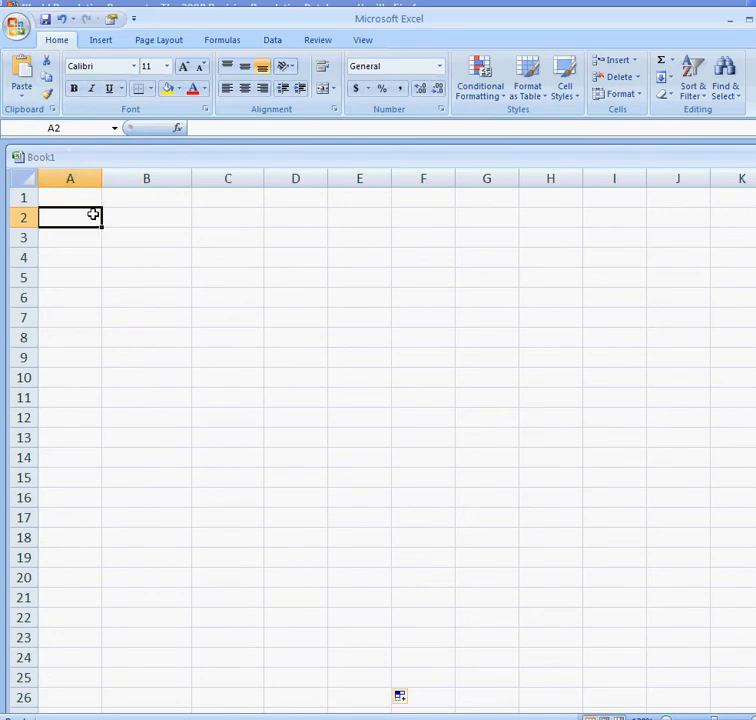
{"action": "left_click", "coordinate": [23, 98]}
{"action": "left_click", "coordinate": [62, 216]}
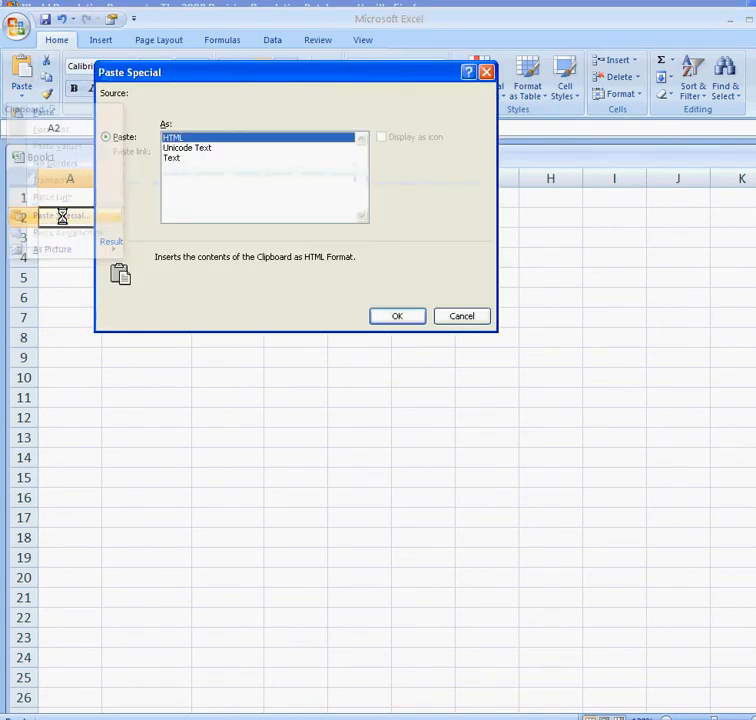
{"action": "left_click", "coordinate": [212, 156]}
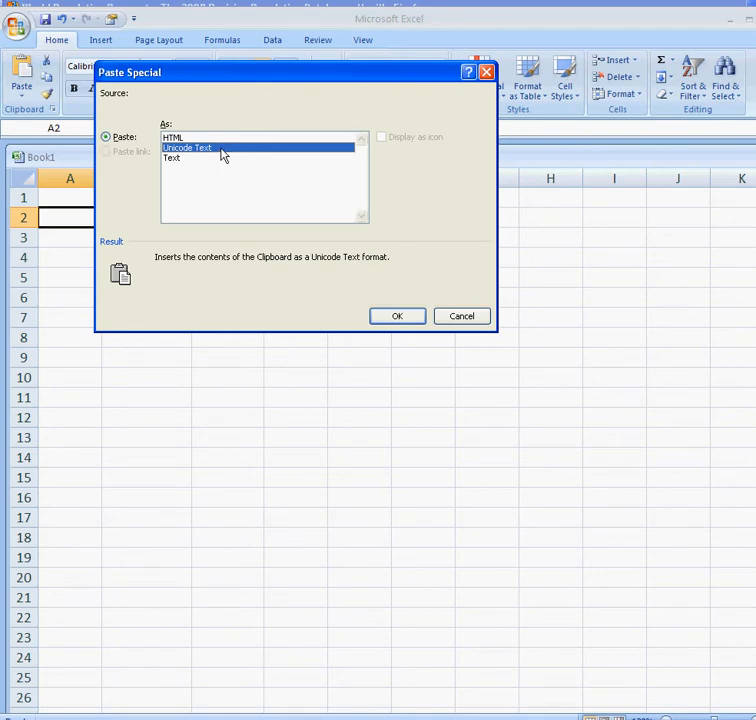
{"action": "left_click", "coordinate": [409, 320]}
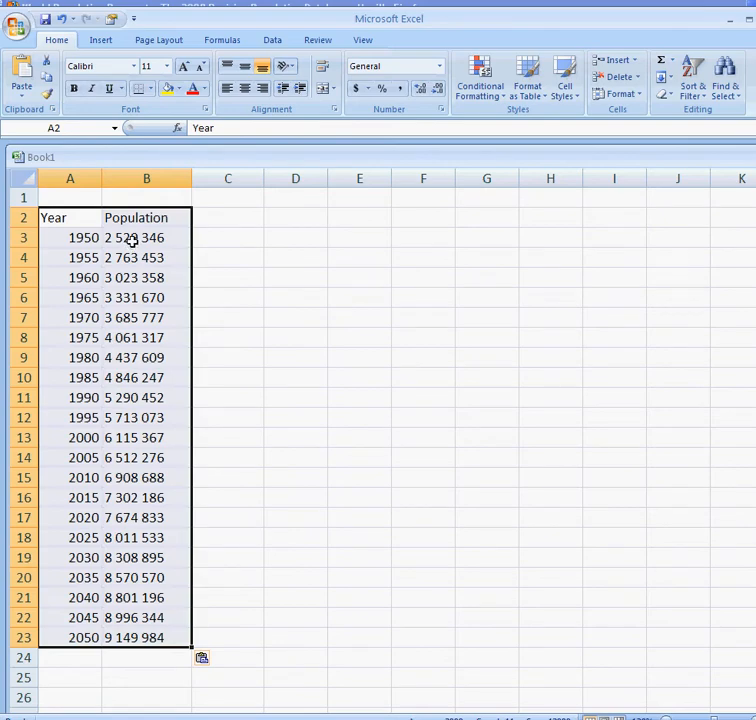
Step: Split the population values in B3:B23 into separate columns with Text to Columns, using fixed width
{"action": "left_click", "coordinate": [132, 241]}
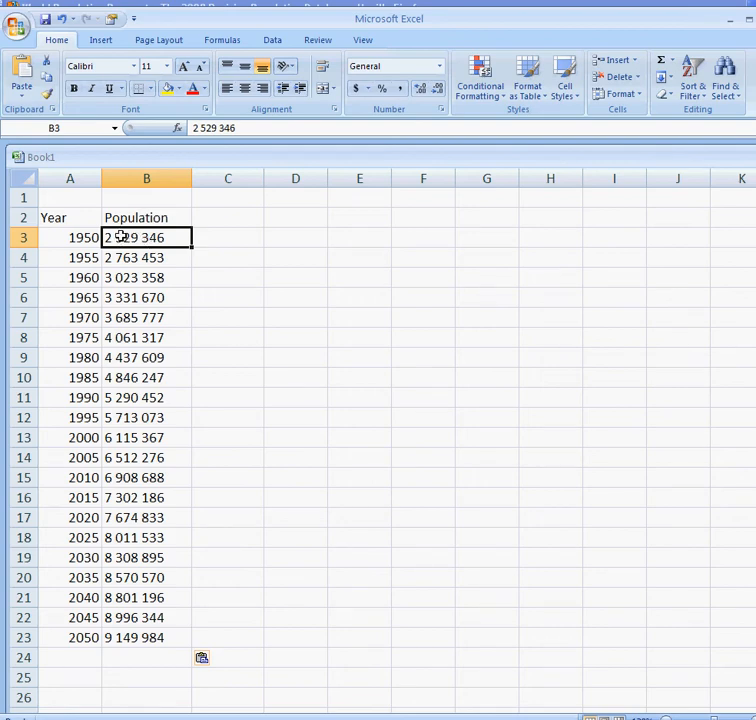
{"action": "left_click_drag", "start_coordinate": [120, 236], "coordinate": [128, 636]}
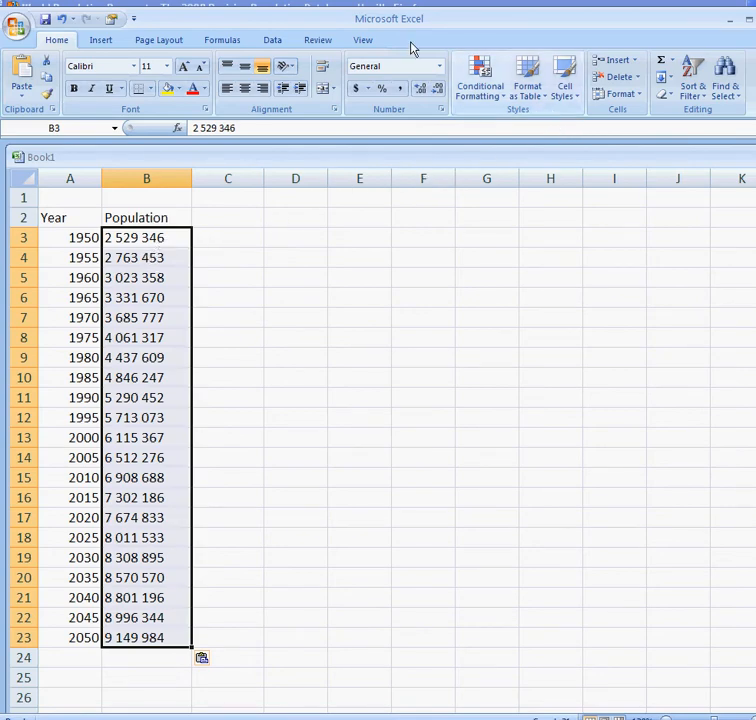
{"action": "left_click", "coordinate": [280, 41]}
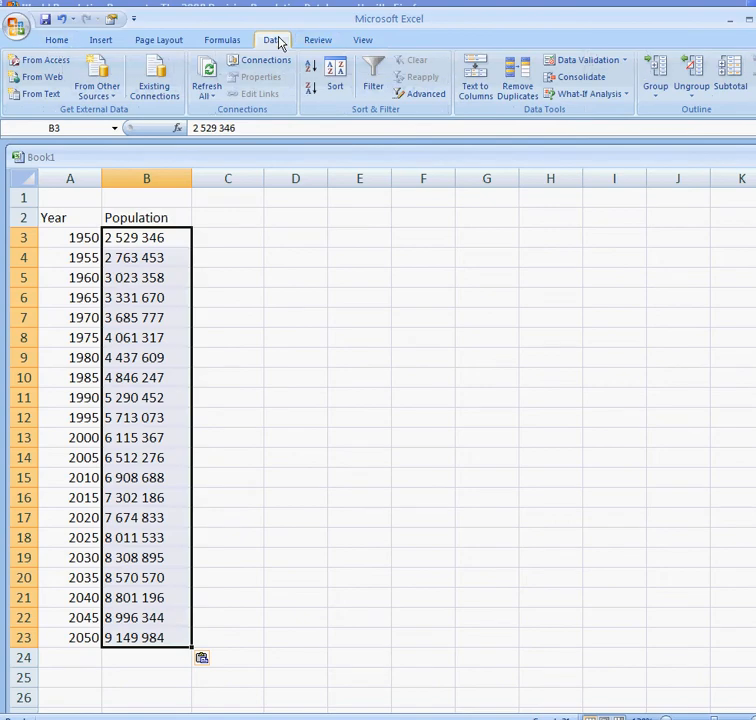
{"action": "left_click", "coordinate": [477, 88]}
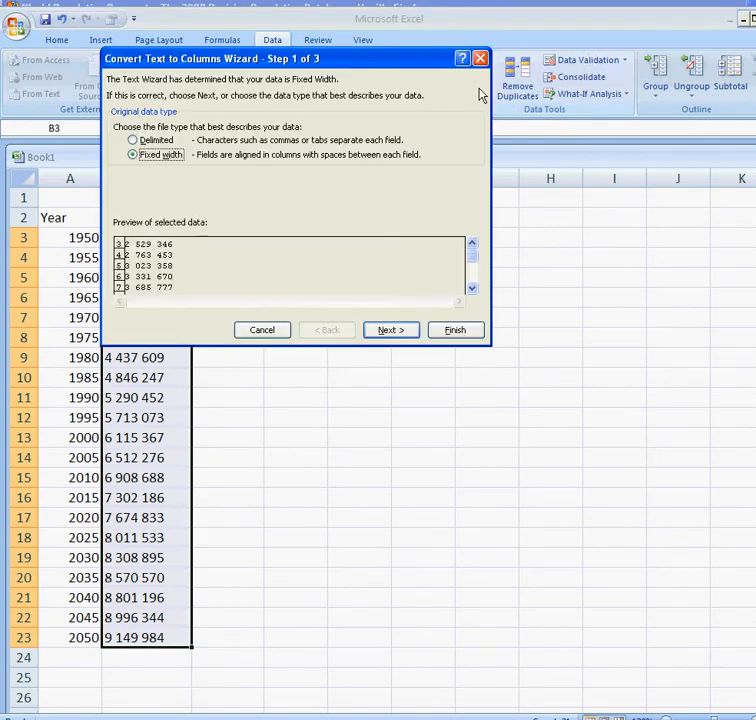
{"action": "left_click", "coordinate": [386, 332]}
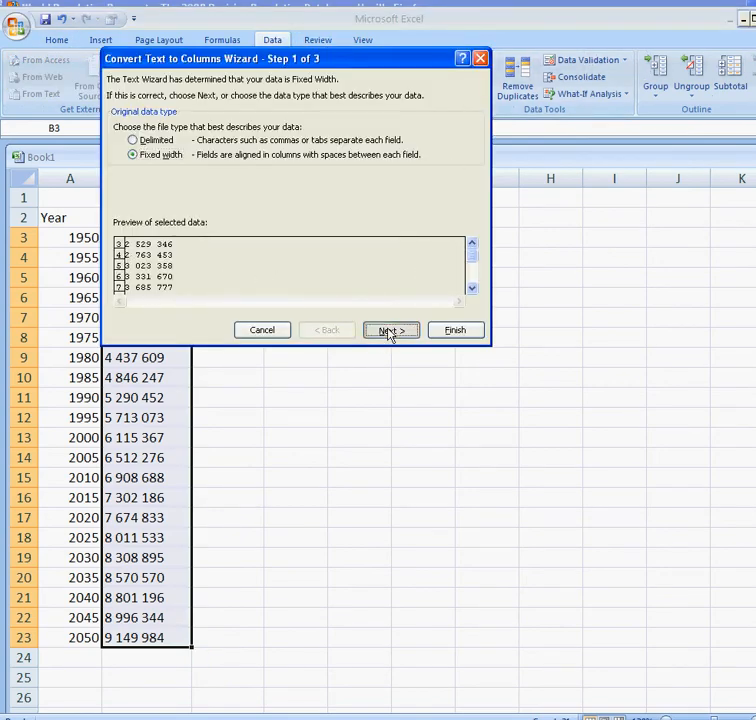
{"action": "left_click", "coordinate": [451, 331]}
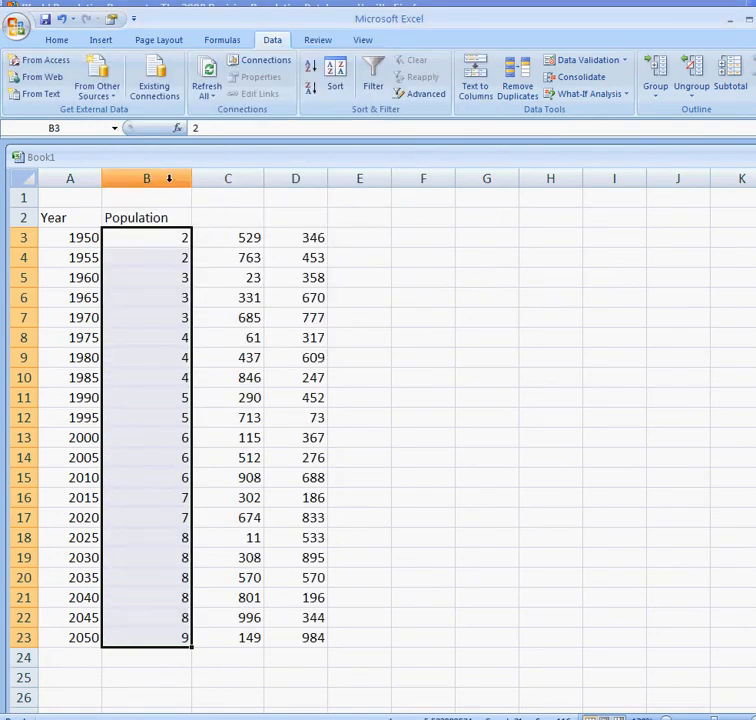
Step: Insert an empty column before the Population column B
{"action": "left_click", "coordinate": [169, 178]}
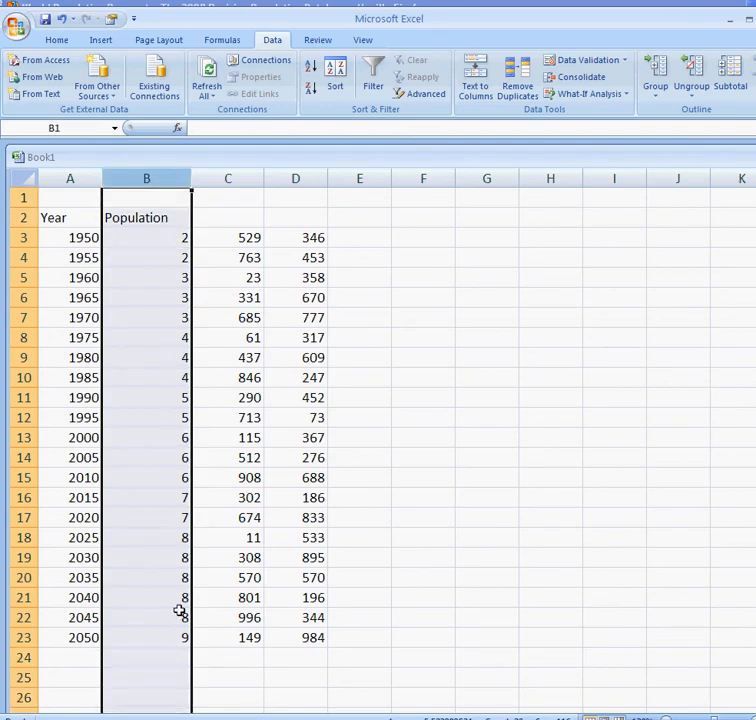
{"action": "left_click", "coordinate": [60, 43]}
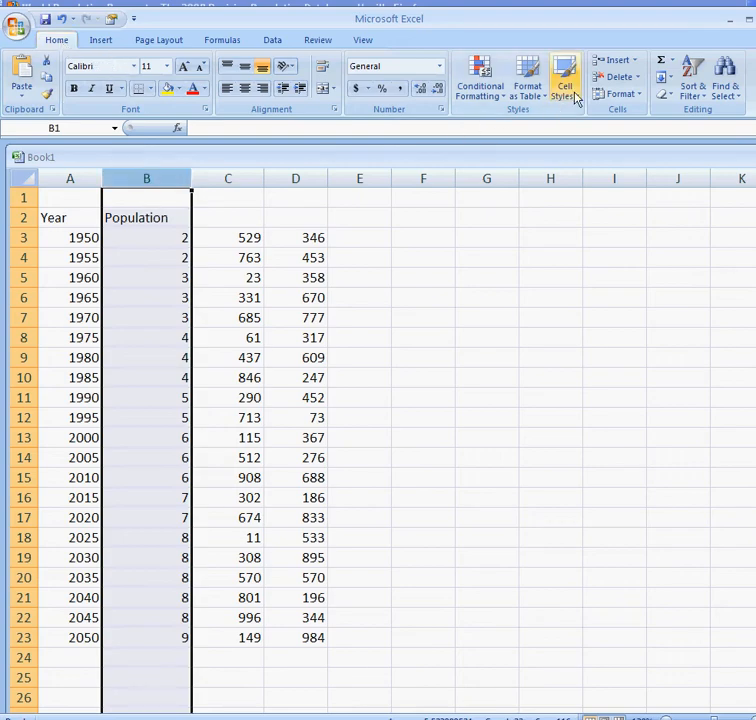
{"action": "left_click", "coordinate": [619, 61]}
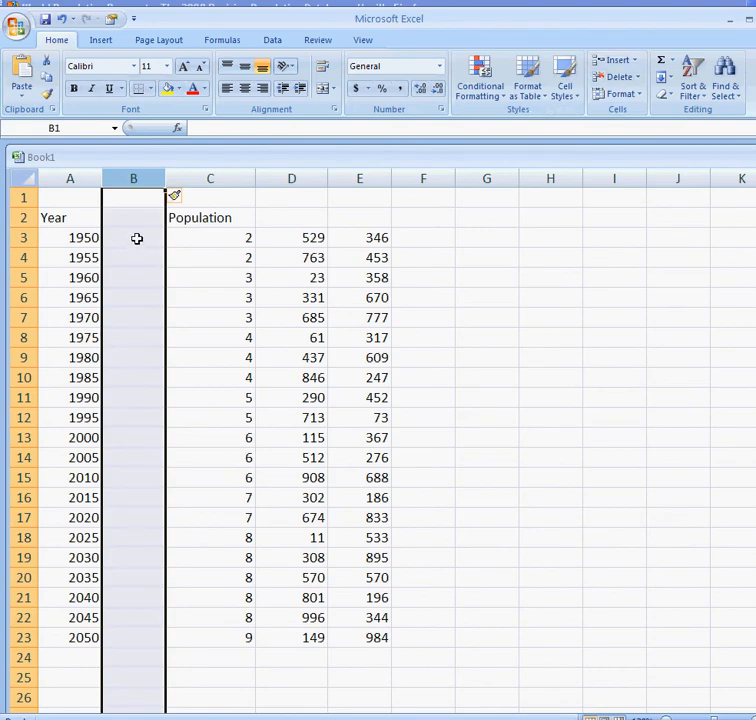
Step: Enter the formula =C3+D3/1000 in B3 and fill it down to B23
{"action": "left_click", "coordinate": [137, 238]}
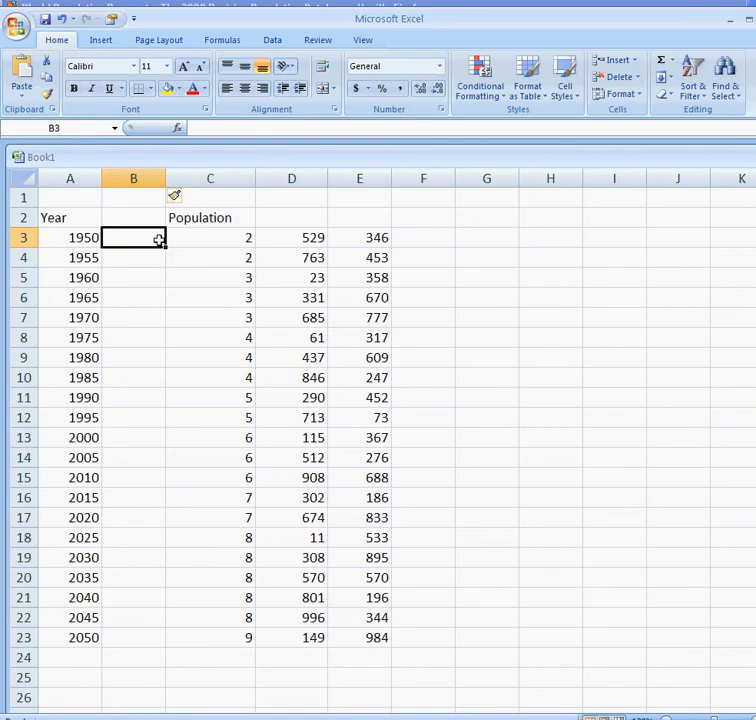
{"action": "type", "text": "="}
{"action": "left_click", "coordinate": [197, 238]}
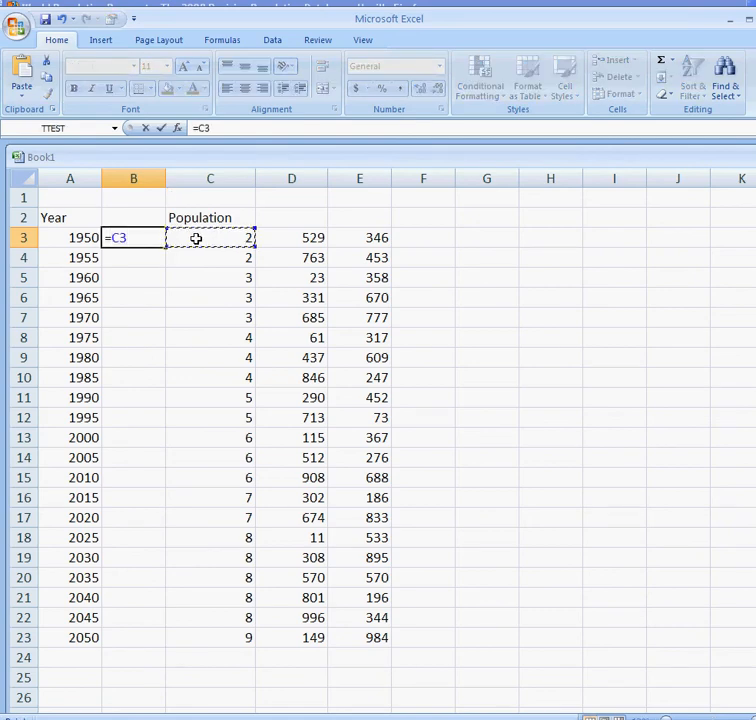
{"action": "type", "text": "+"}
{"action": "left_click", "coordinate": [269, 240]}
{"action": "type", "text": "/1000"}
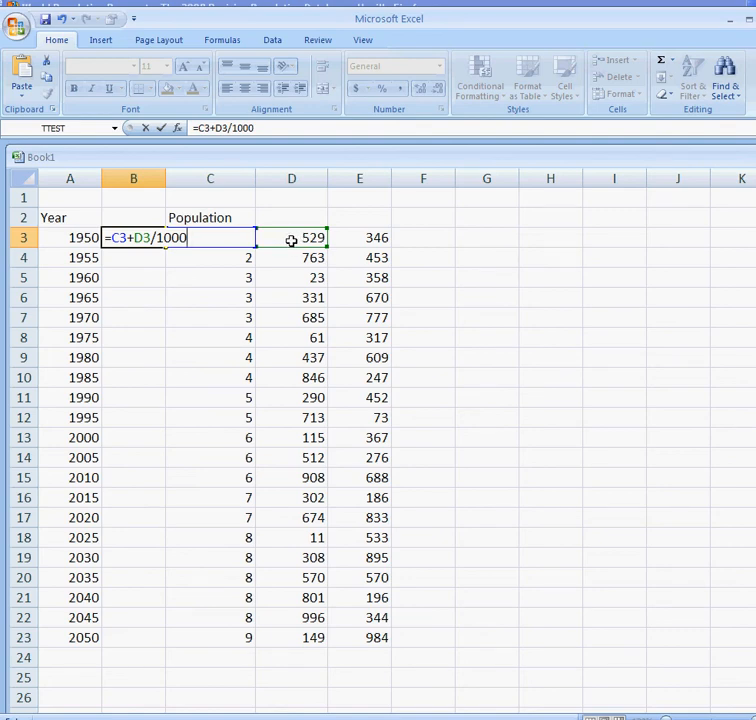
{"action": "key", "text": "Return"}
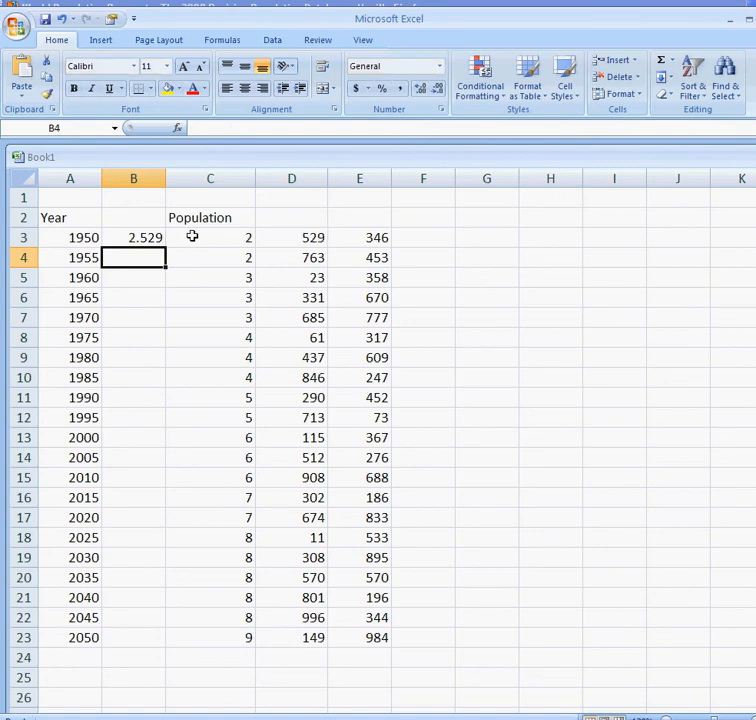
{"action": "left_click", "coordinate": [159, 239]}
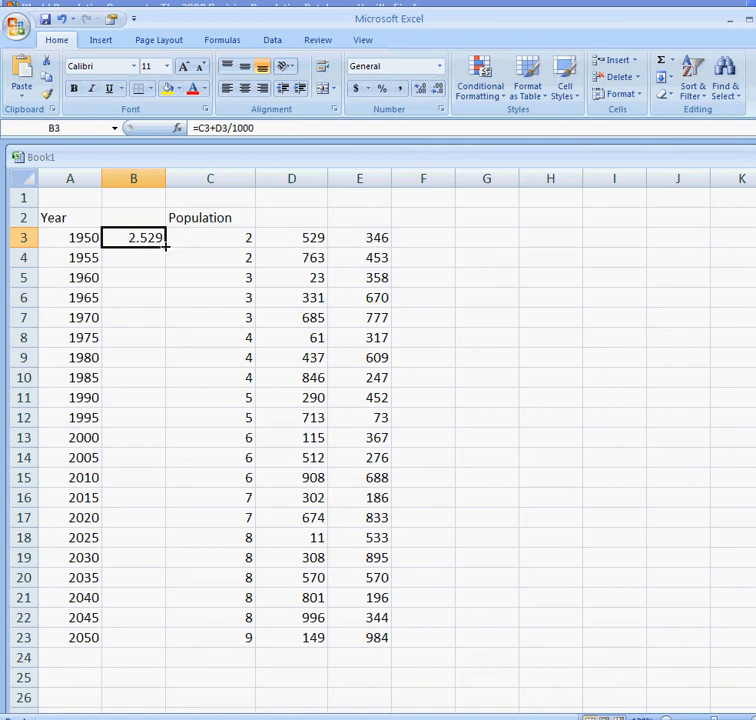
{"action": "left_click_drag", "start_coordinate": [166, 246], "coordinate": [143, 641]}
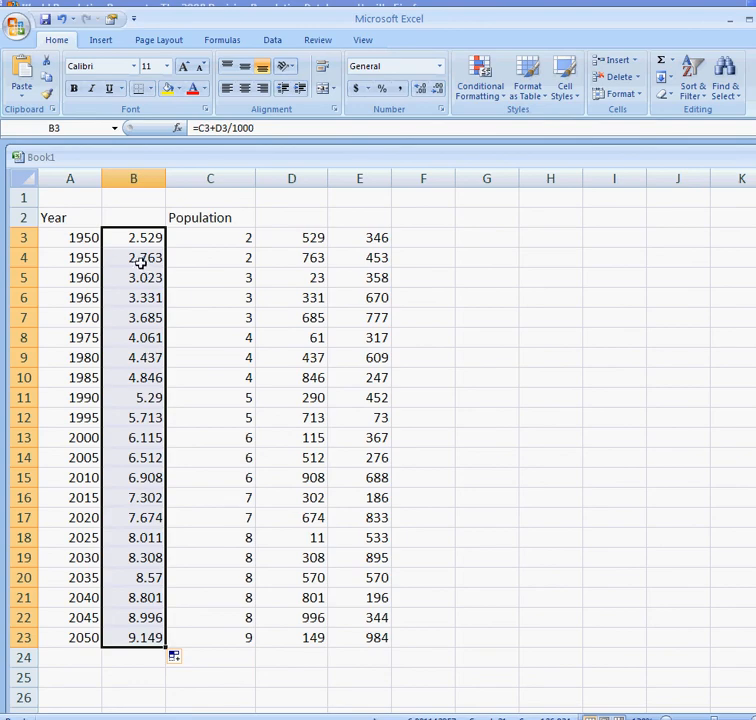
Step: Insert a markers-only scatter chart of the years and combined populations in A3:B23 and delete its legend
{"action": "left_click_drag", "start_coordinate": [77, 236], "coordinate": [135, 637]}
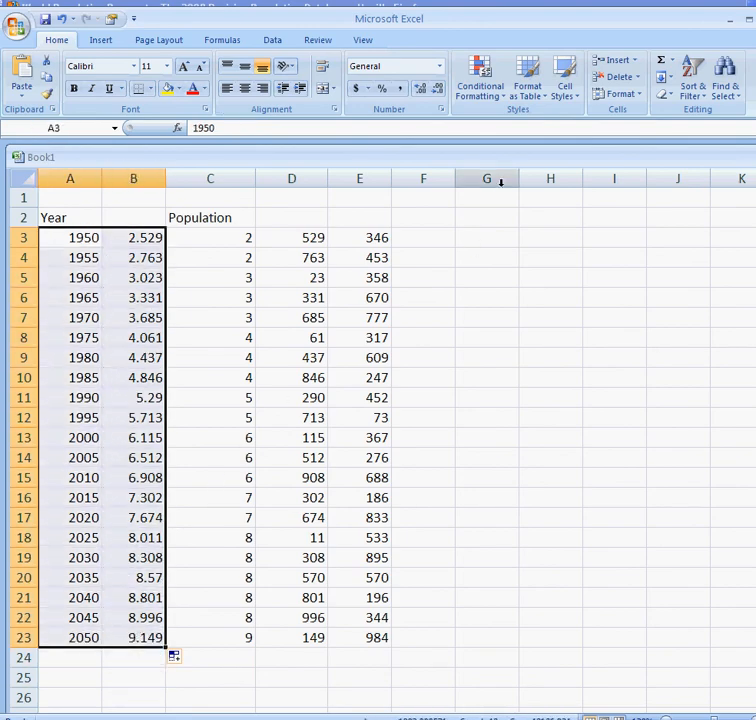
{"action": "left_click", "coordinate": [98, 40]}
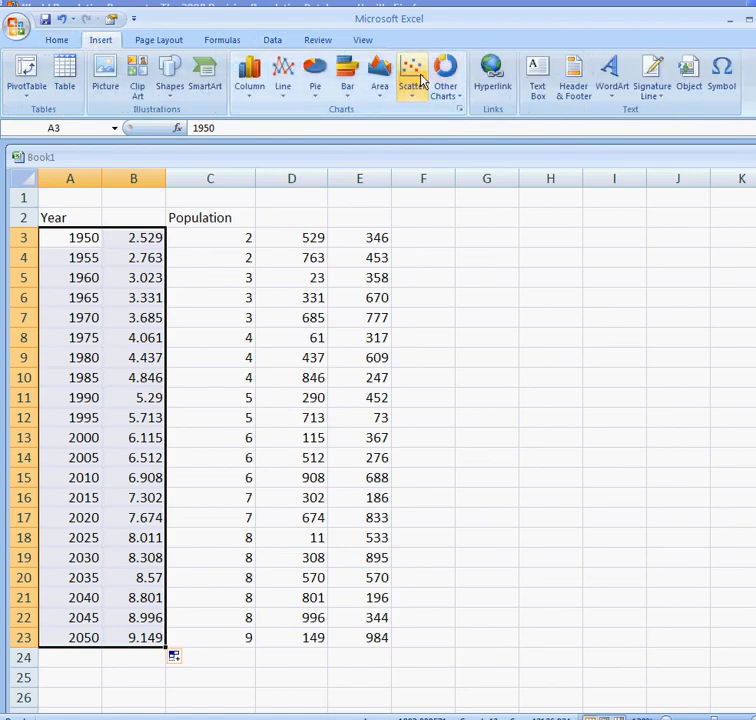
{"action": "left_click", "coordinate": [415, 80]}
{"action": "left_click", "coordinate": [421, 141]}
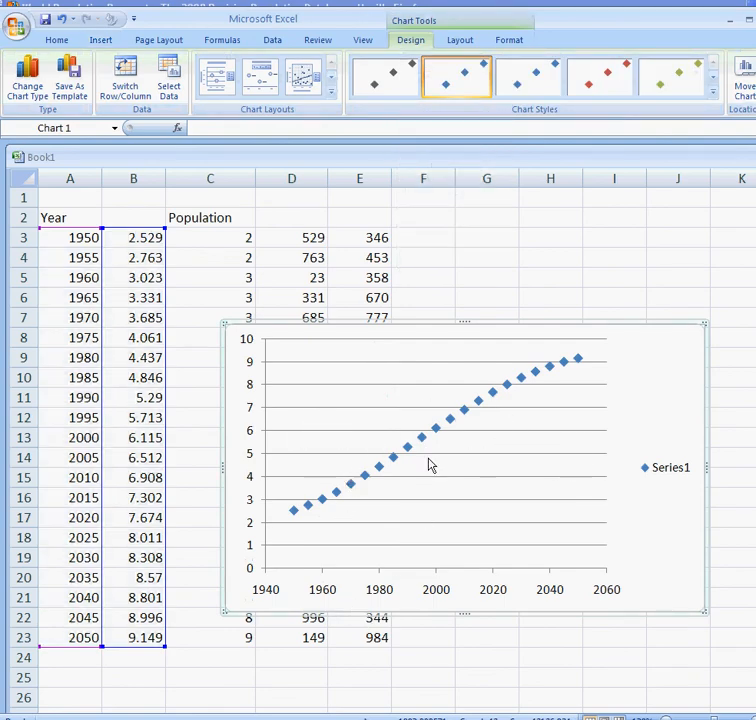
{"action": "left_click", "coordinate": [680, 477]}
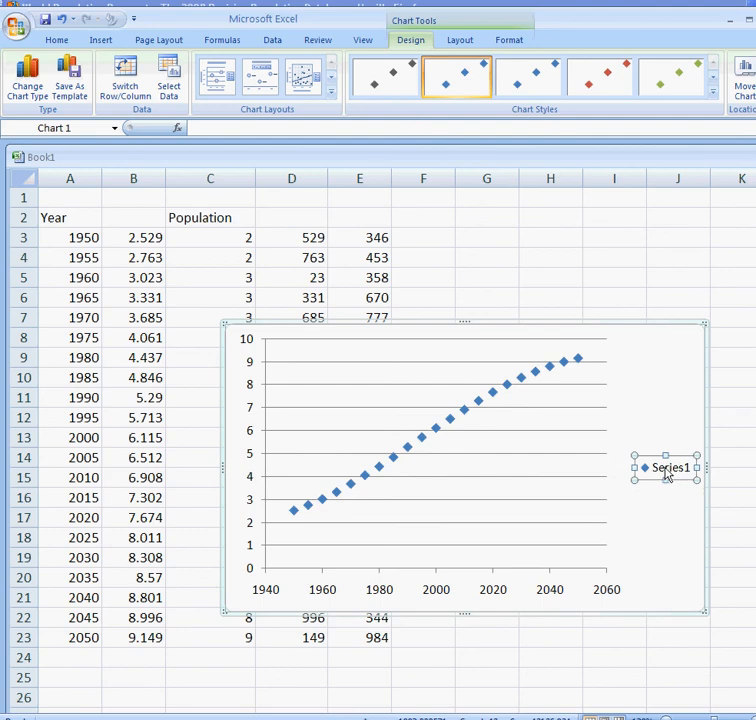
{"action": "key", "text": "Delete"}
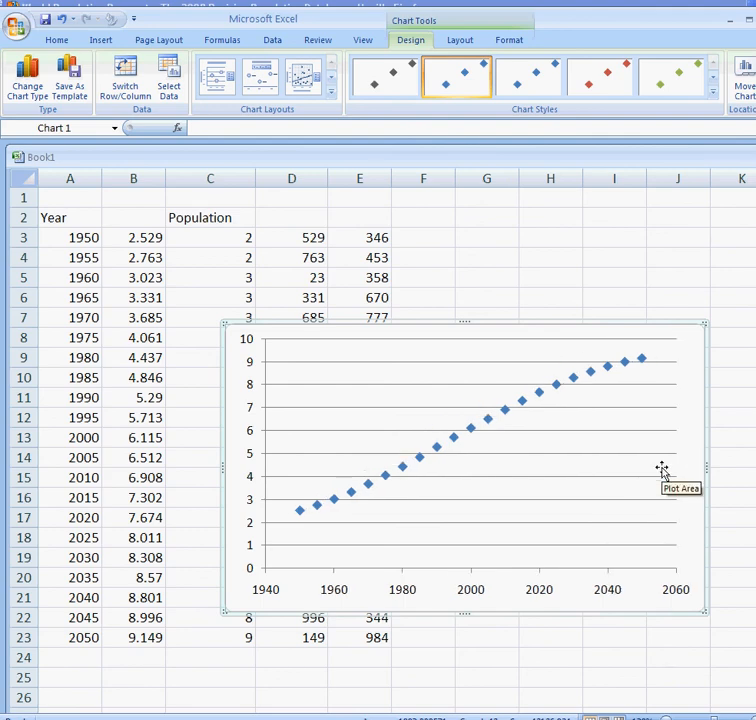